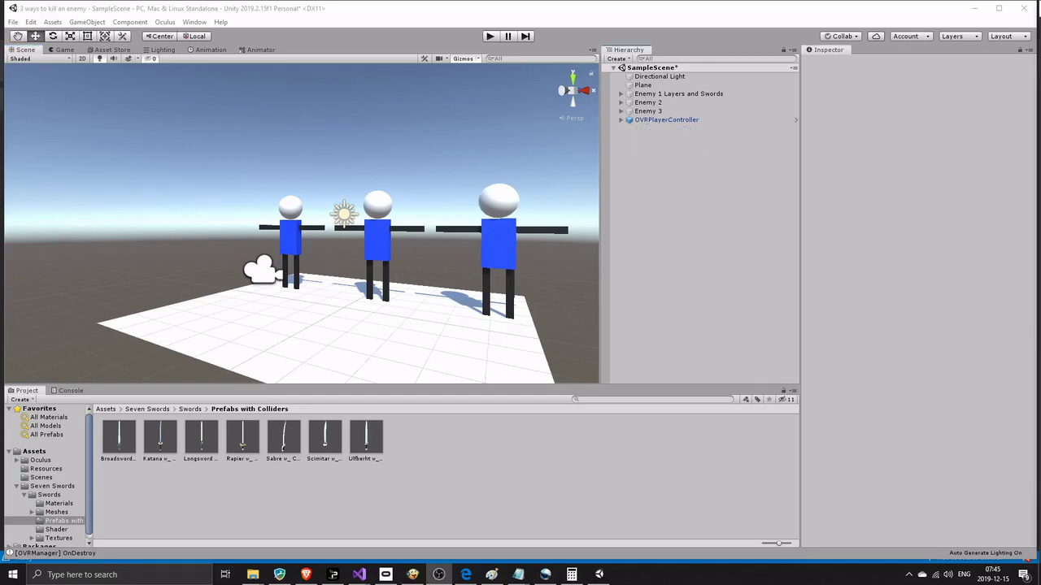
- Add a new user layer named Enemy1 from the Layer dropdown
click(675, 94)
click(1027, 74)
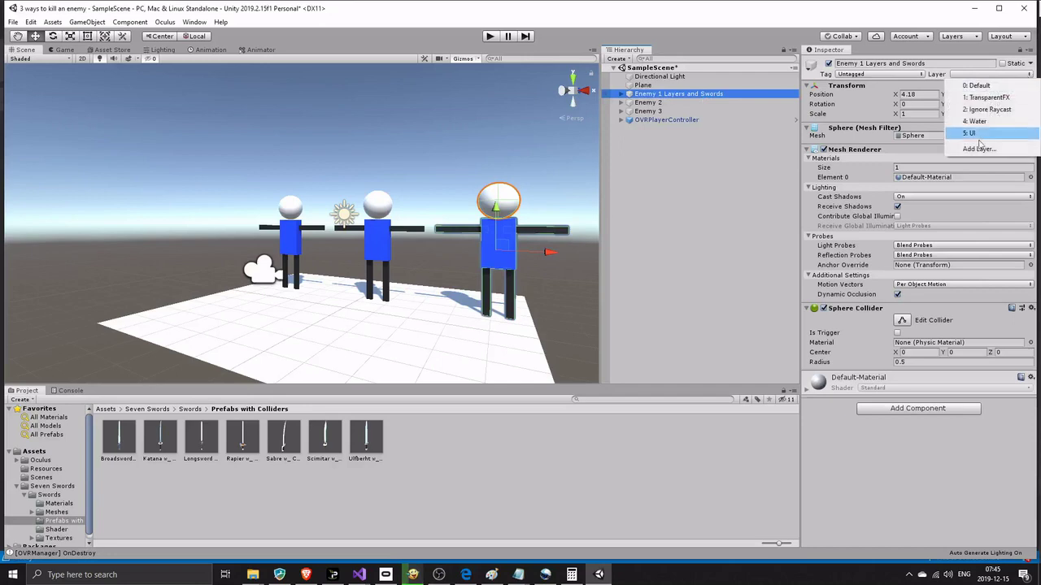
click(968, 146)
click(903, 192)
text(Enemy1)
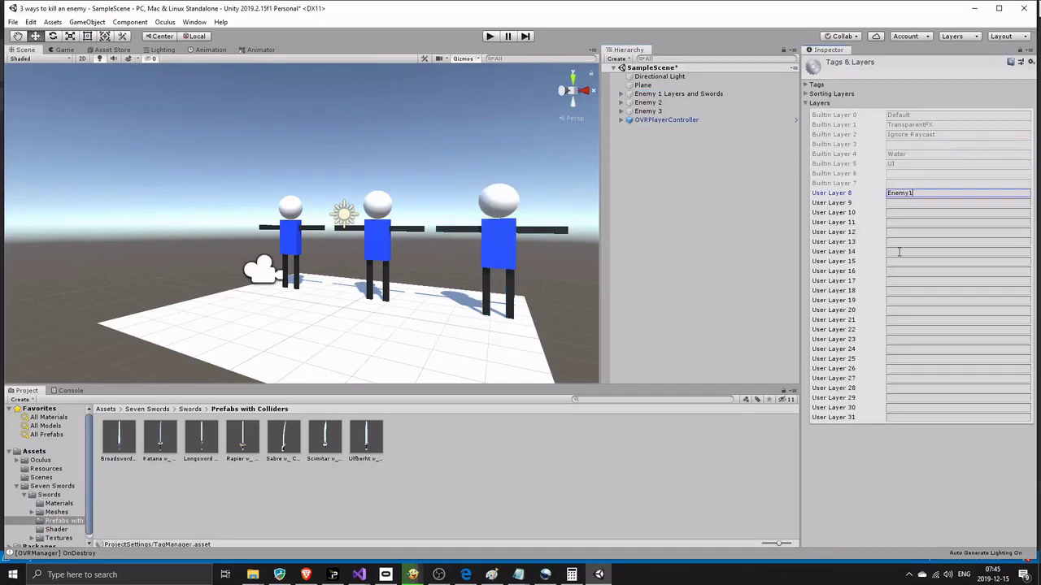
- Put Enemy 1 Layers and Swords and all its children on the Enemy1 layer
click(667, 94)
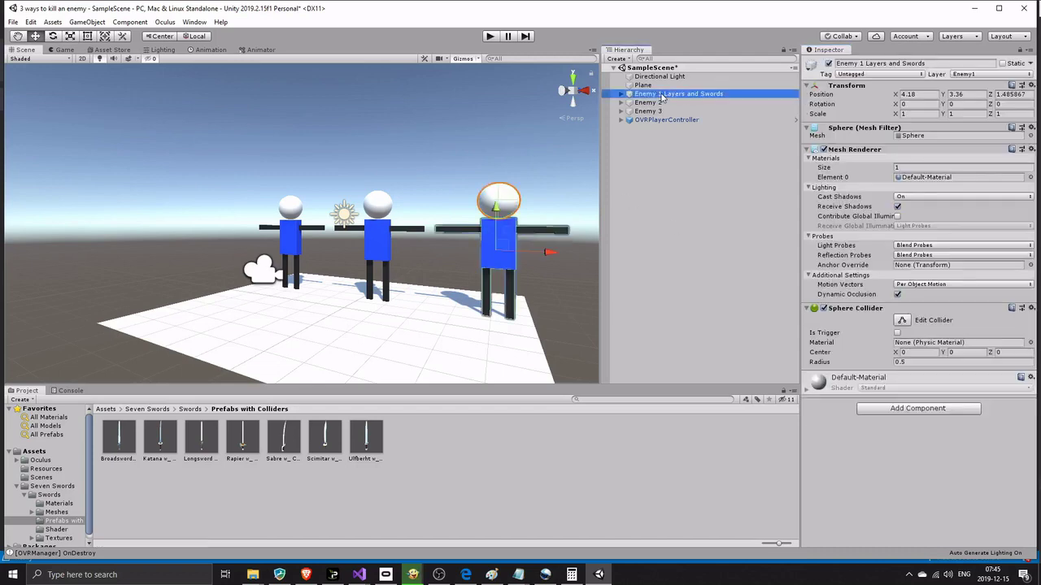
click(976, 75)
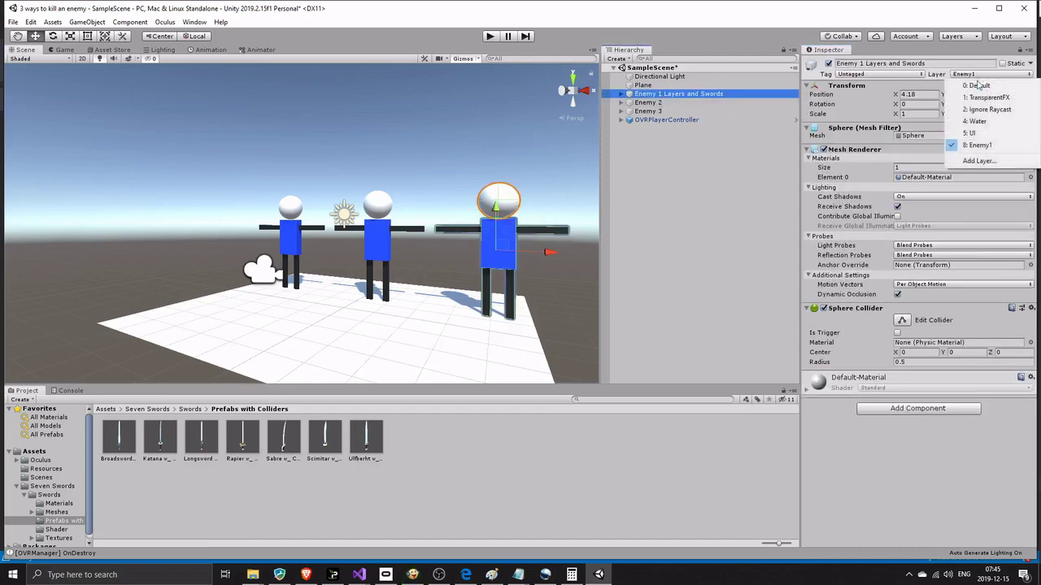
click(976, 144)
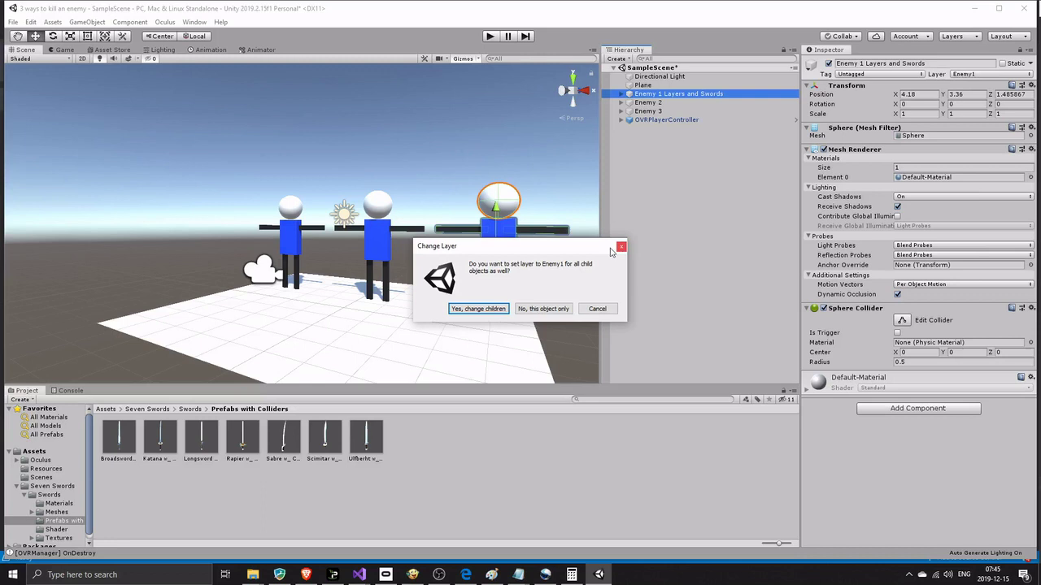
click(470, 311)
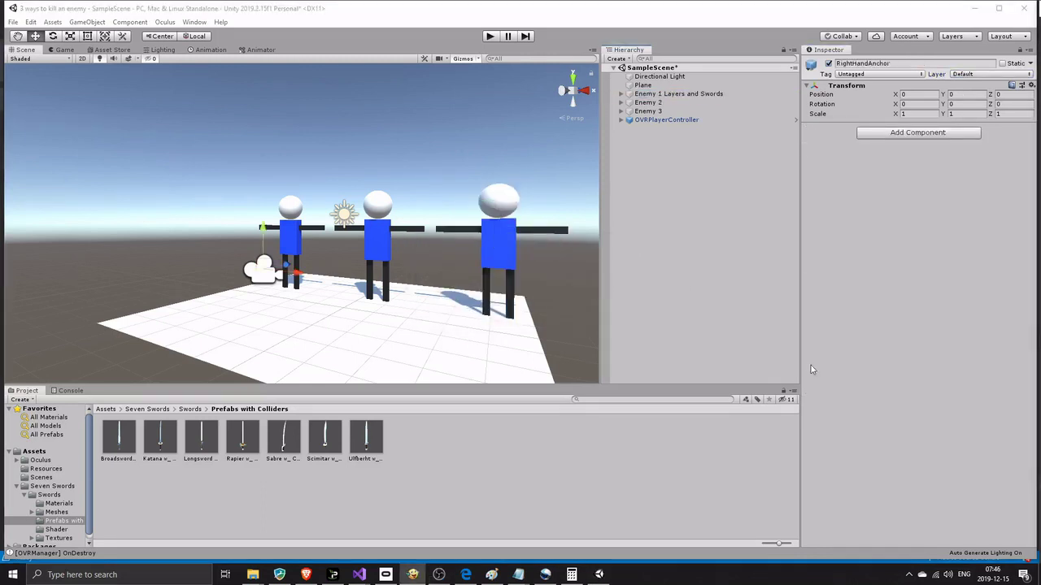
- Place the Ulfberht sword prefab in the scene as a child of RightControllerAnchor
click(617, 266)
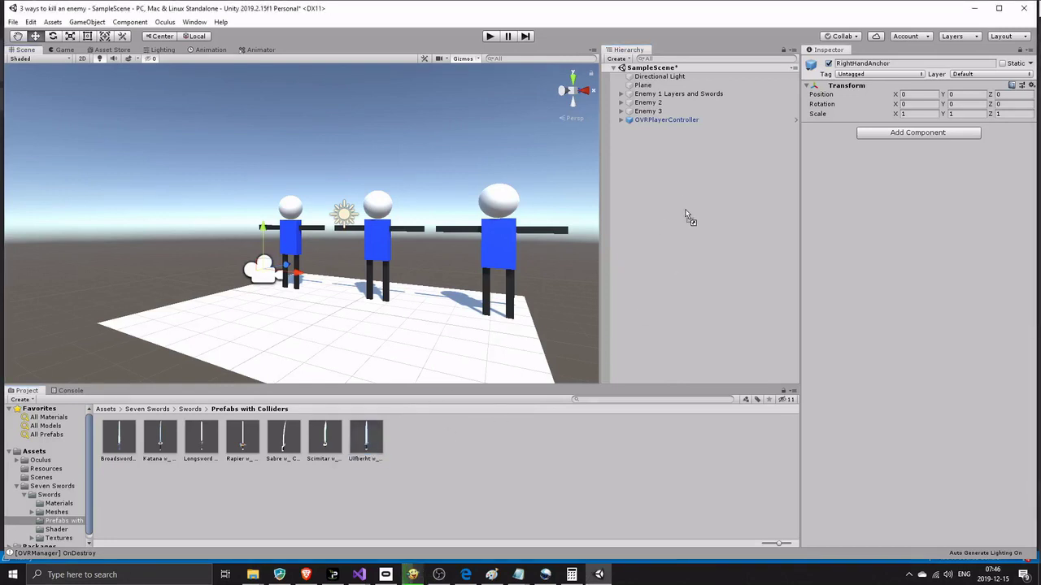
drag(366, 439, 687, 204)
click(621, 119)
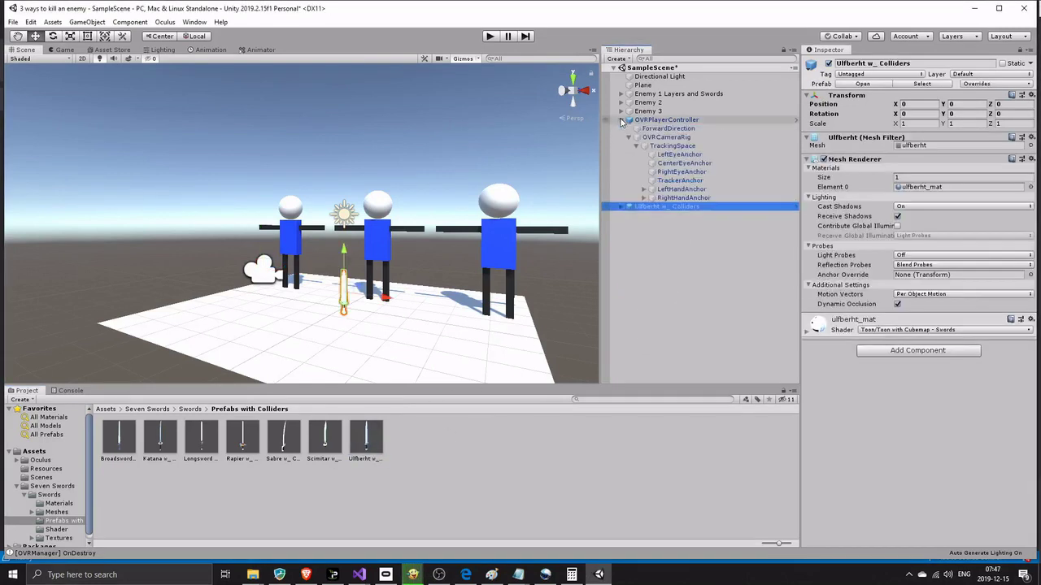
click(644, 197)
drag(626, 216, 687, 207)
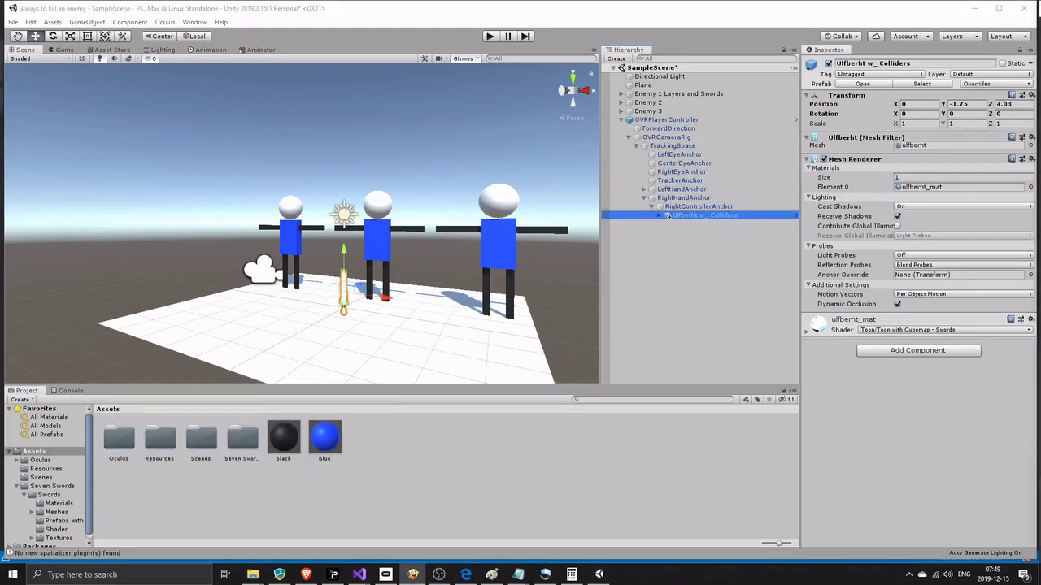
- Set the sword's Y position to -1
click(960, 105)
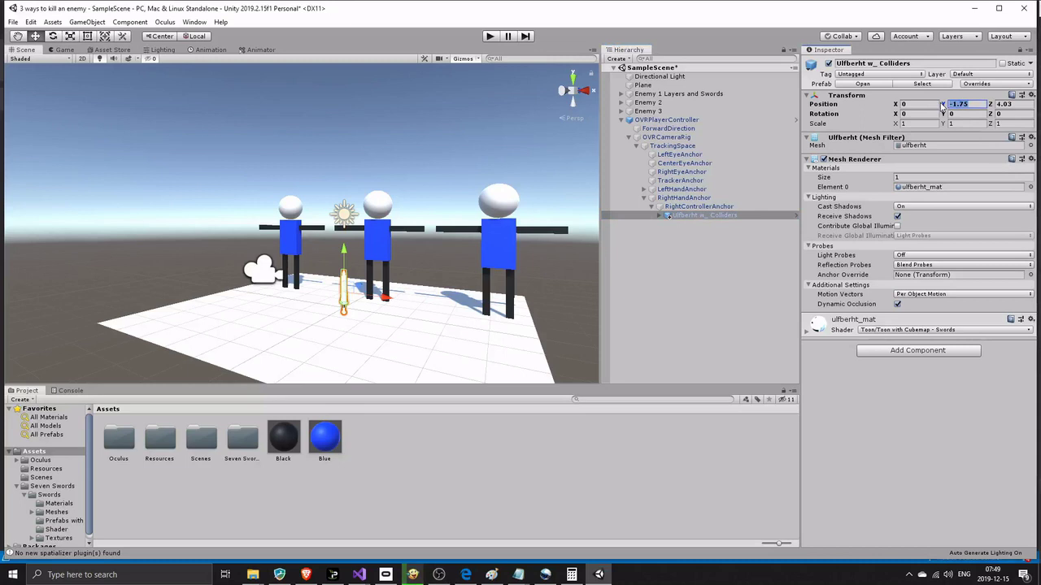
text(-1)
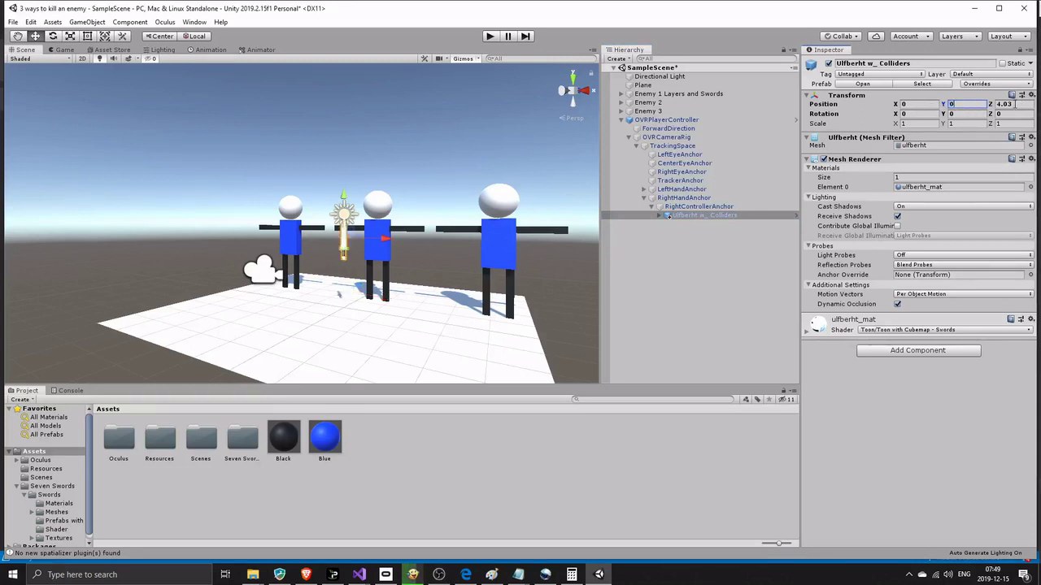
key(Return)
- Create a new script named Sword and attach it to the sword
click(917, 350)
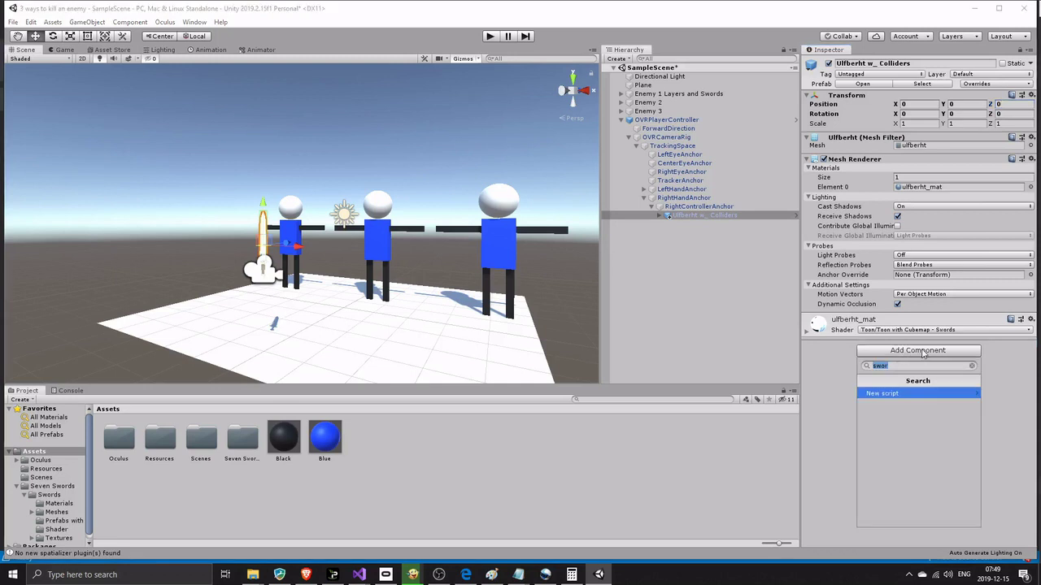
text(Swor)
click(886, 396)
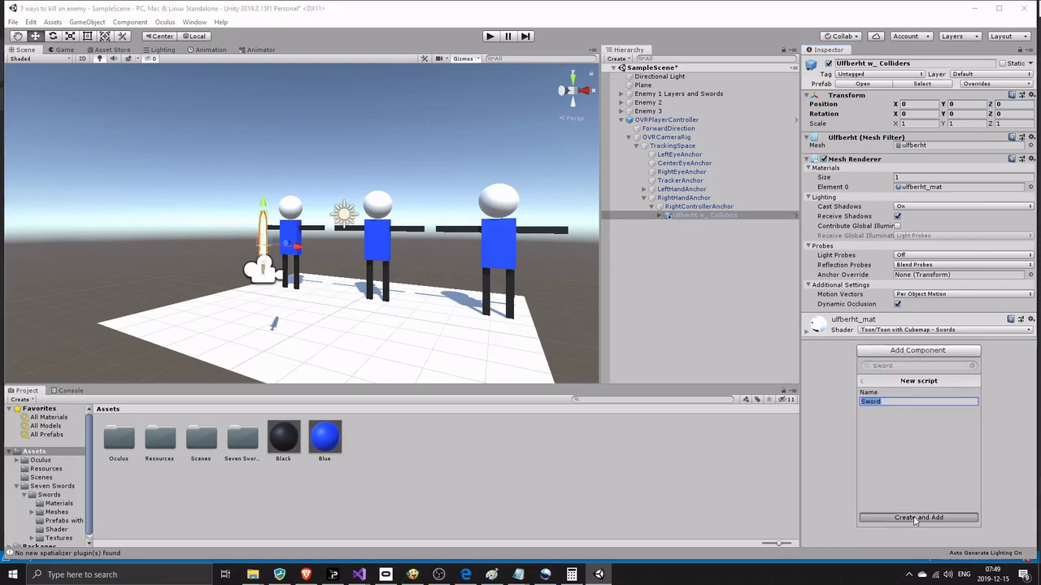
key(Return)
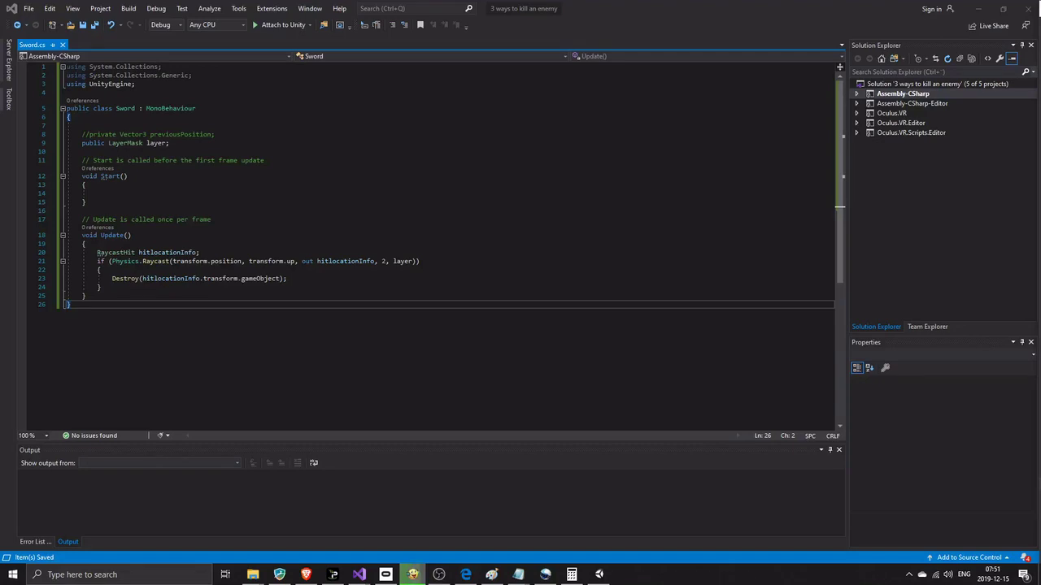
- Finish reviewing Sword.cs in Visual Studio and go back to the Unity editor
click(412, 575)
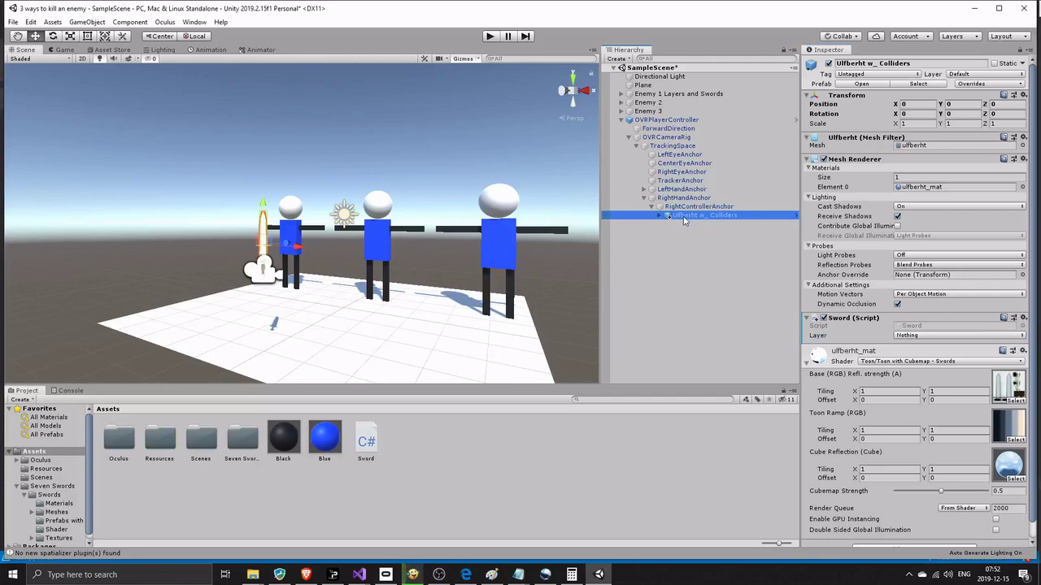
- Set the Sword script's Layer field to Enemy1
click(902, 335)
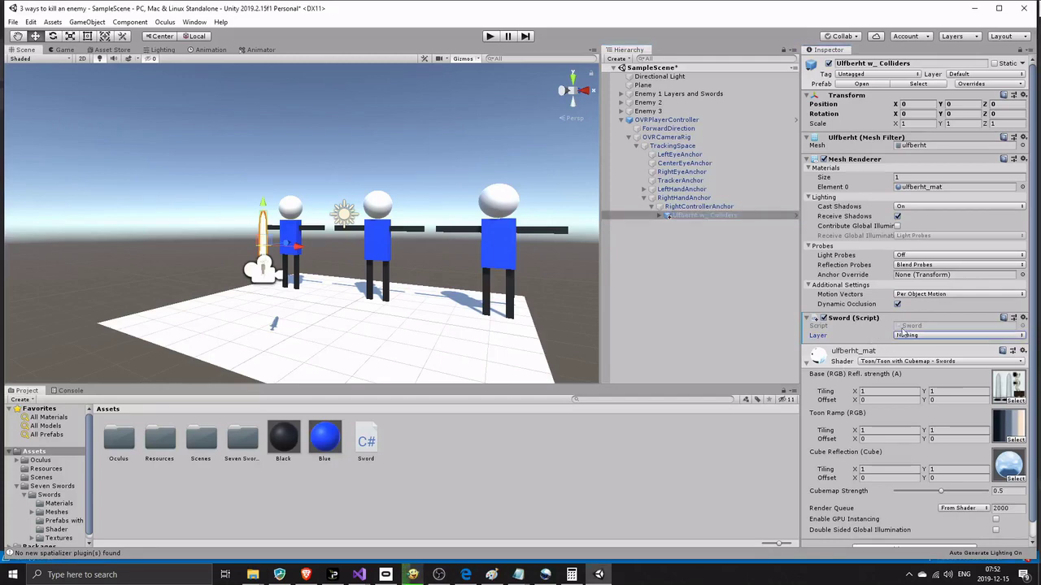
click(931, 336)
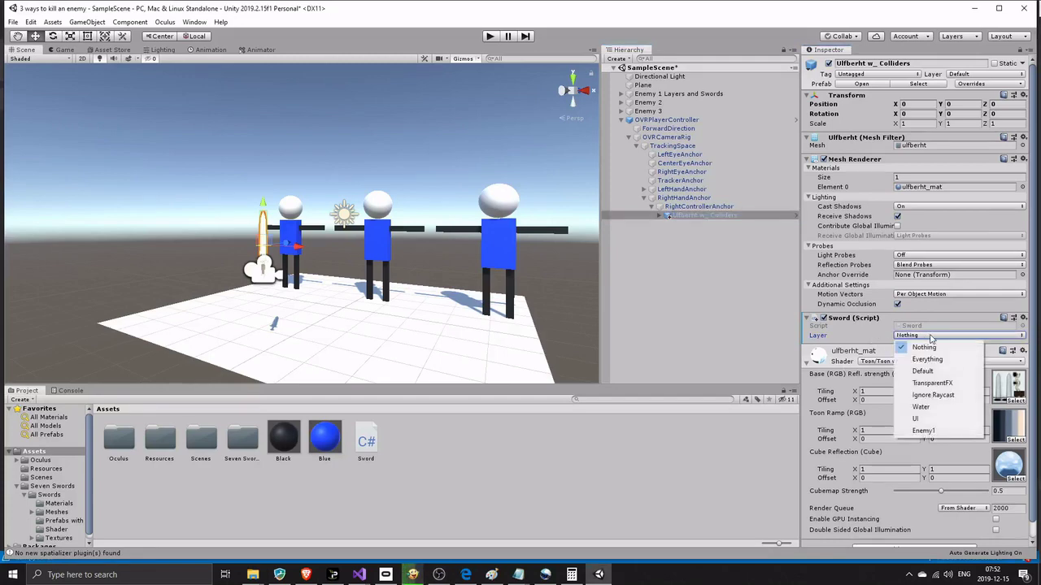
click(925, 430)
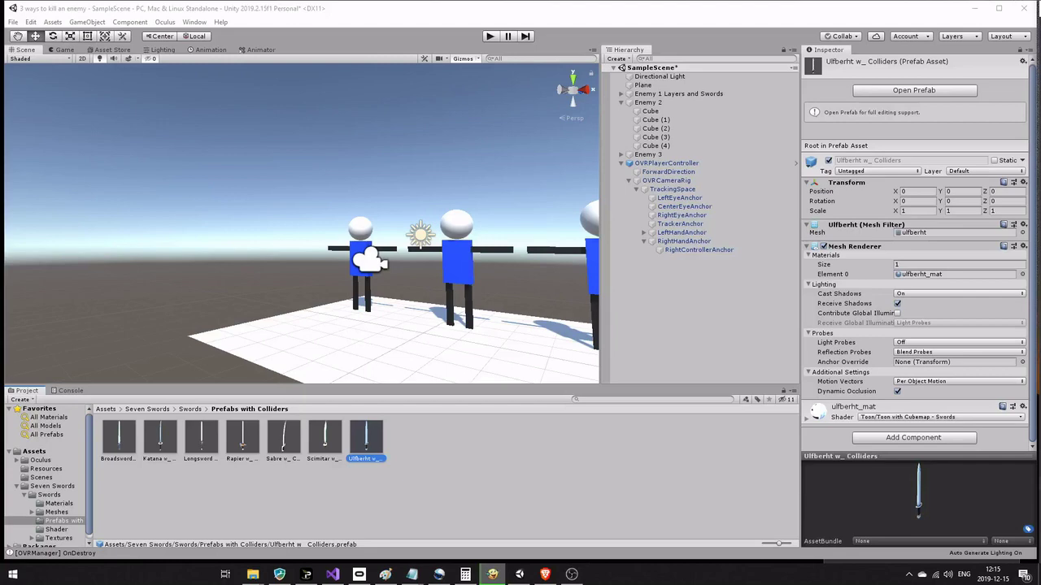
- Add a Capsule Collider to the Ulfberht w_ Colliders prefab, then show the top-level Assets folder
click(933, 439)
text(dest)
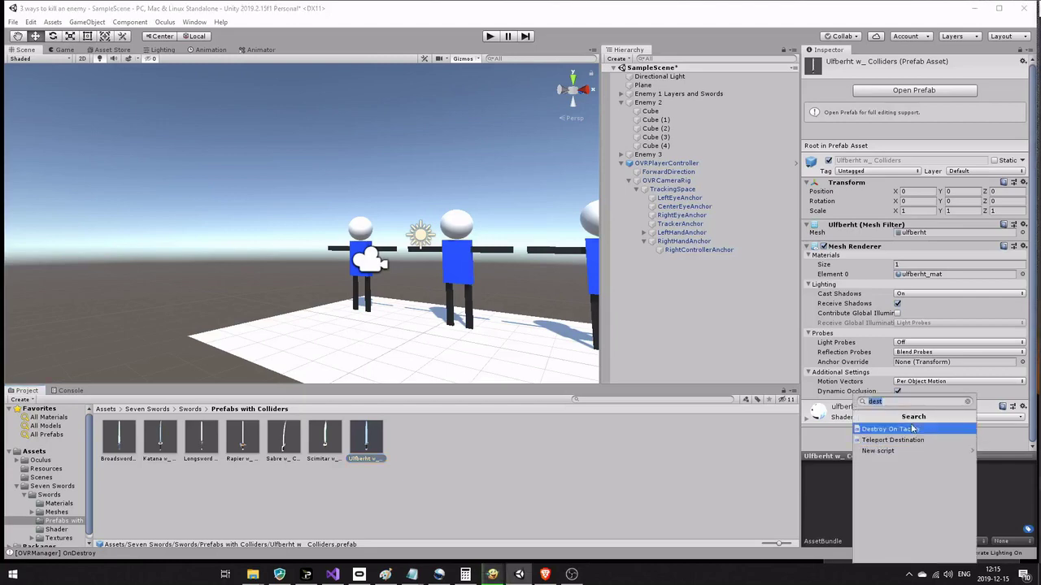
text(caps)
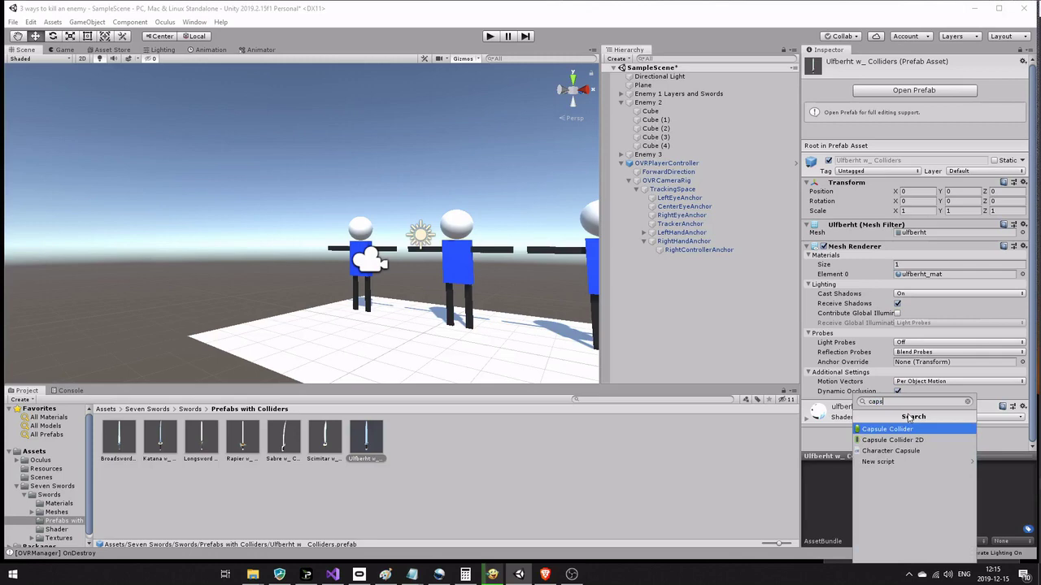
click(892, 429)
scroll(886, 402, down, 3)
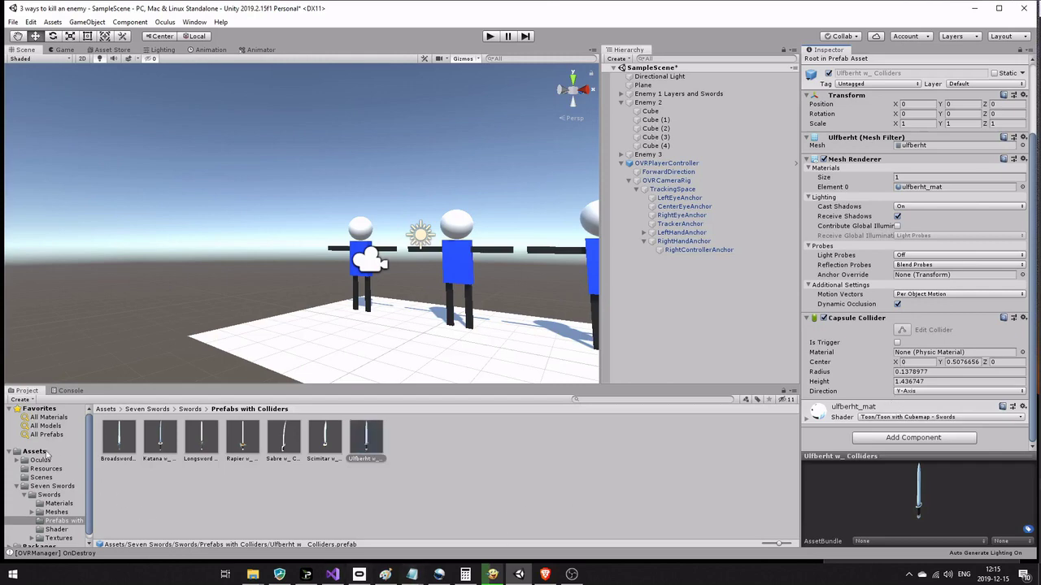
click(35, 452)
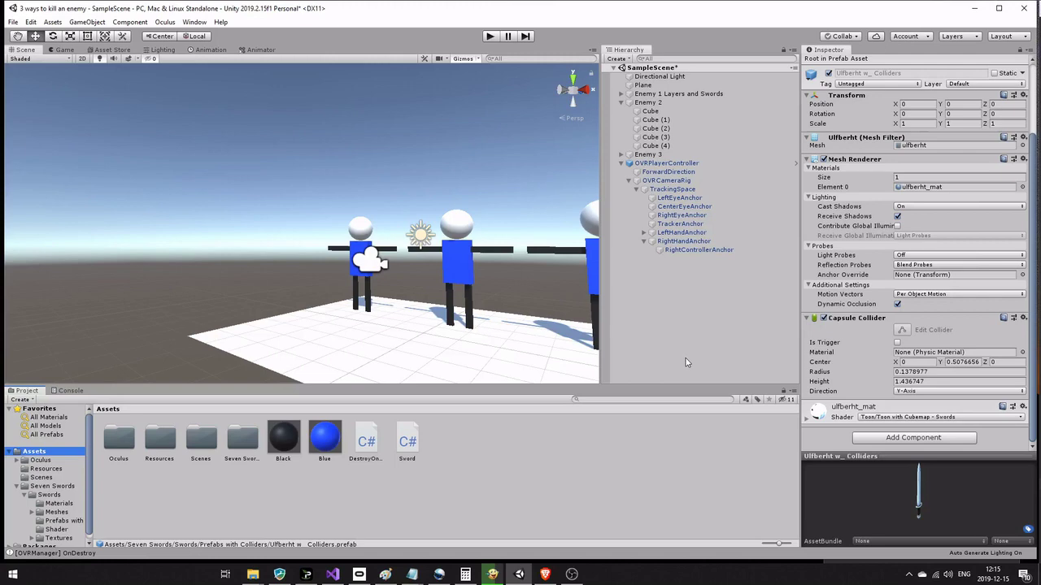
- Select Enemy 2 and its cubes, search components for 'dest', and read the DestroyOnTackle code
click(647, 104)
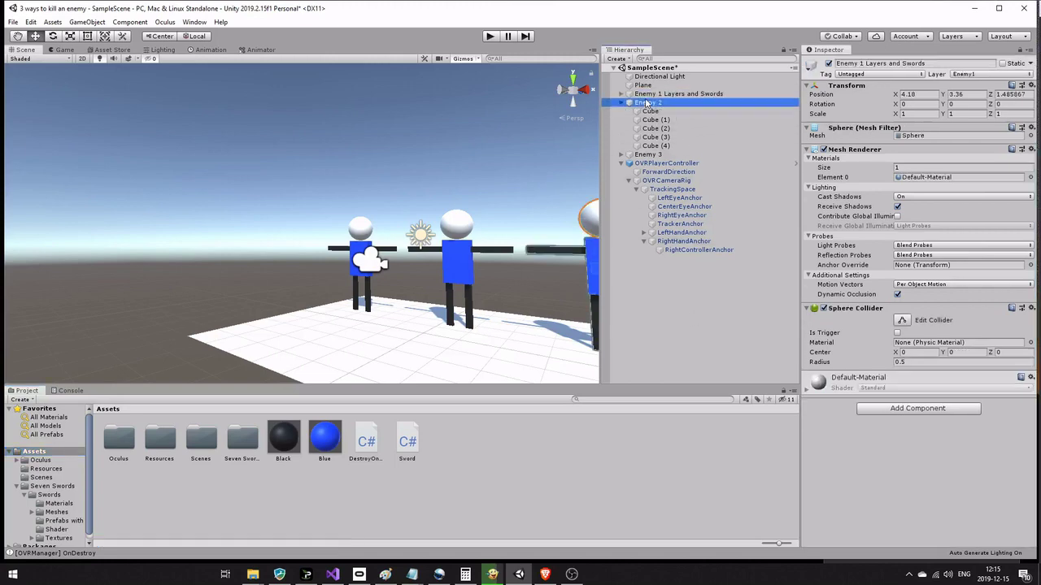
shift+click(656, 137)
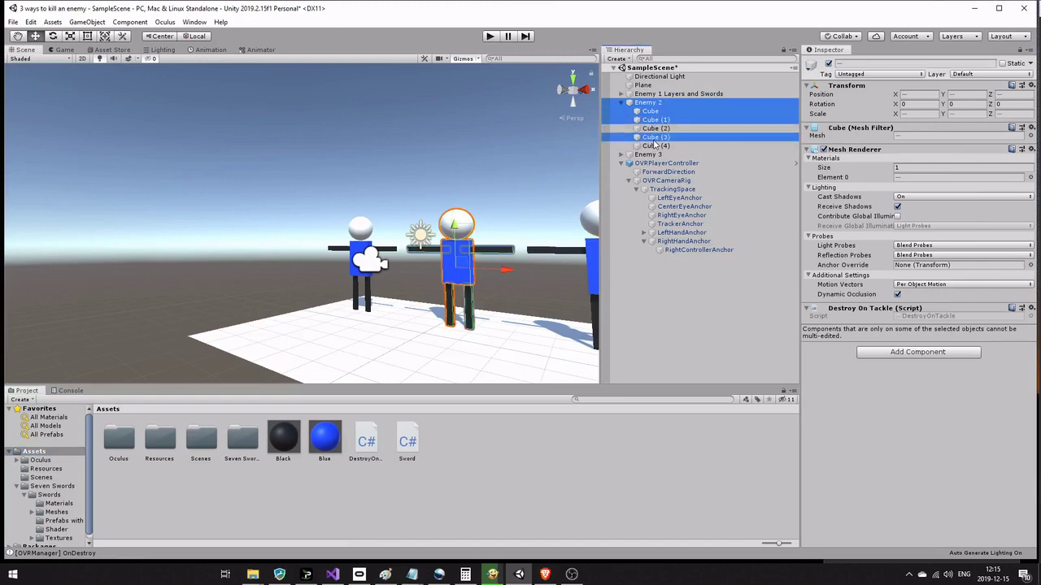
shift+click(654, 146)
click(910, 352)
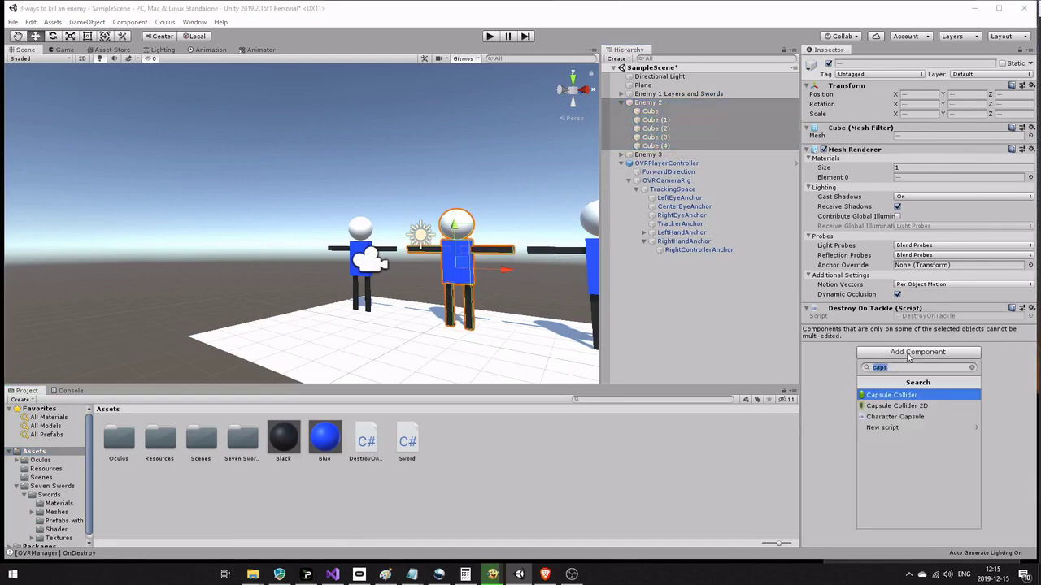
text(dest)
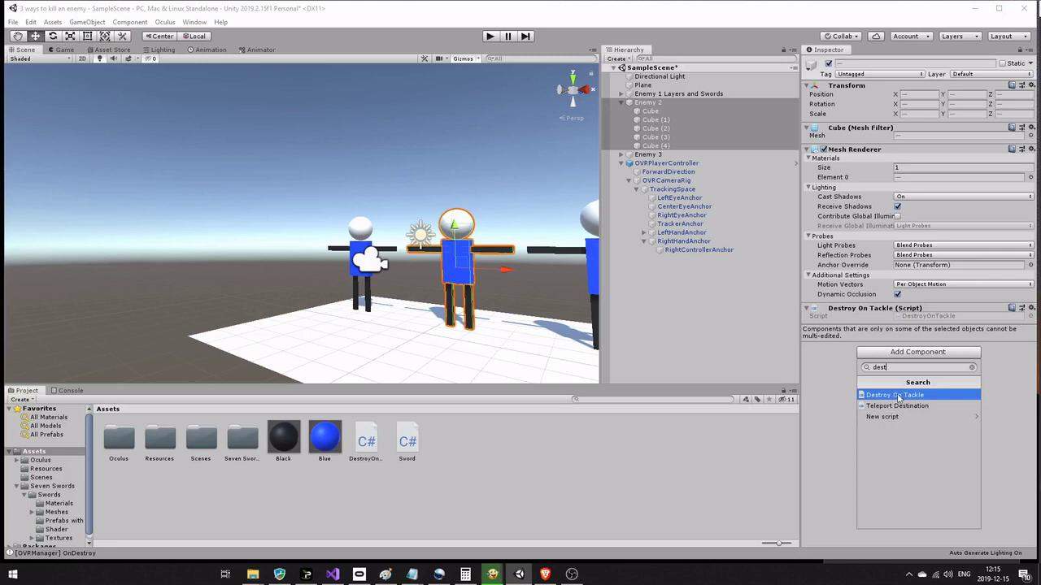
click(838, 390)
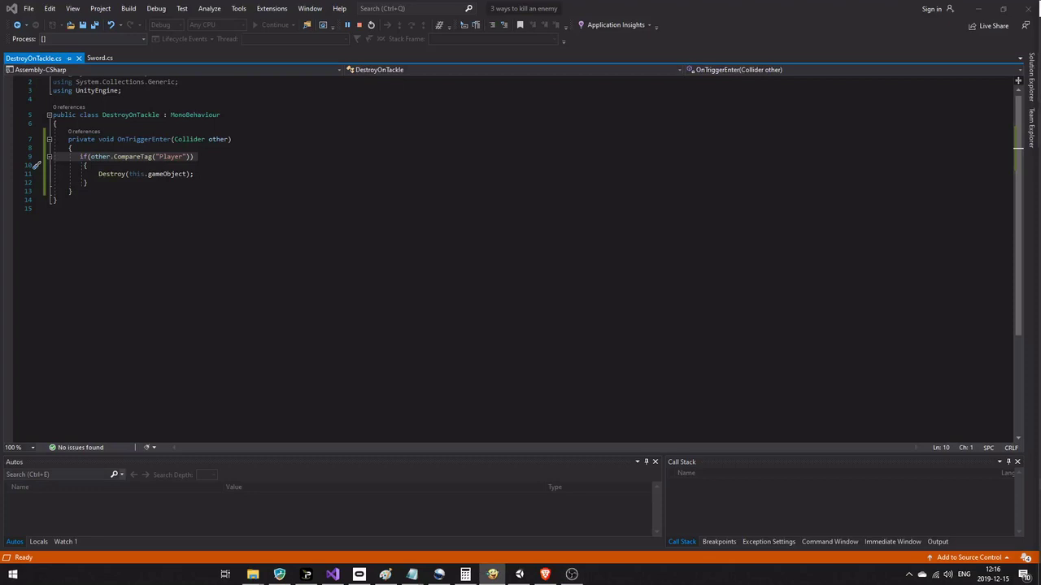
click(533, 192)
scroll(325, 228, up, 1)
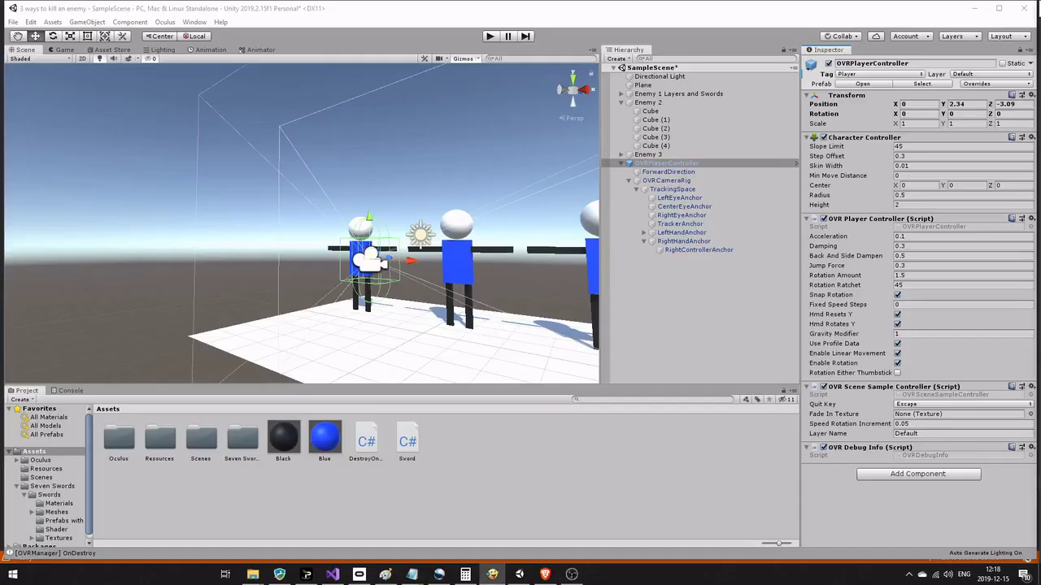
- Give OVRPlayerController a Capsule Collider for tackling enemies
click(659, 164)
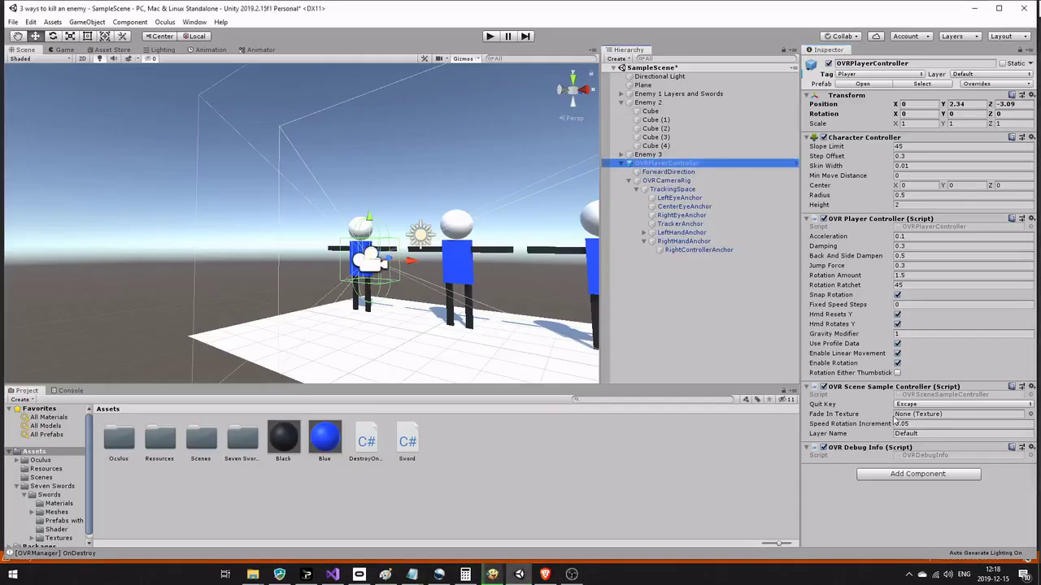
click(923, 479)
text(camps)
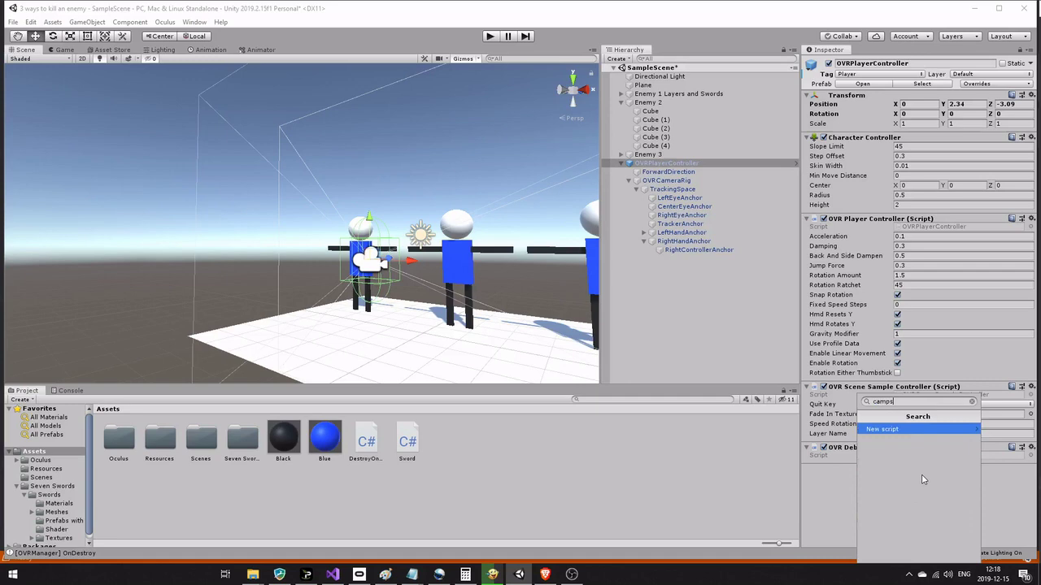
key(BackSpace)
key(BackSpace)
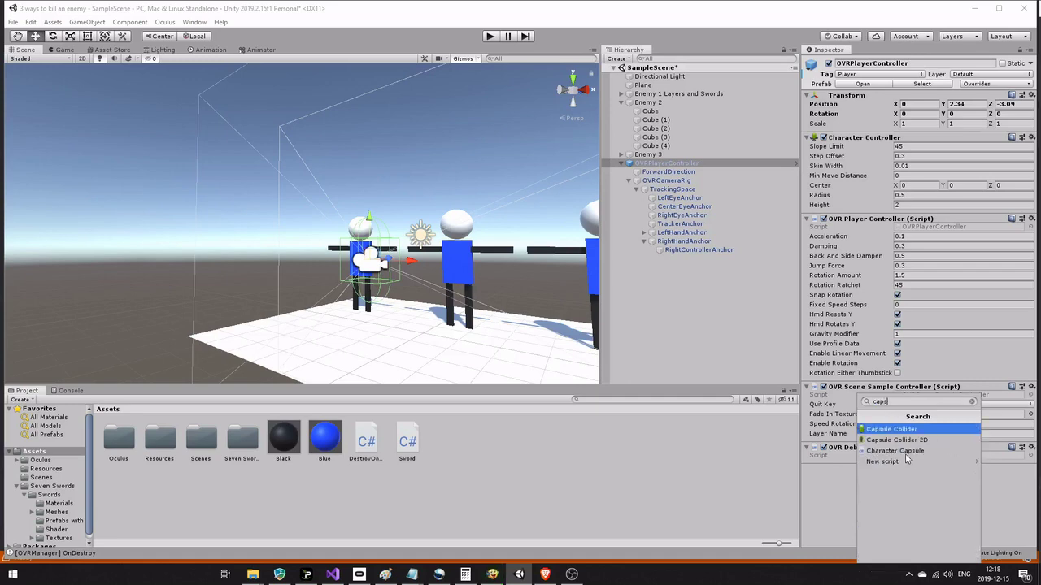
click(888, 434)
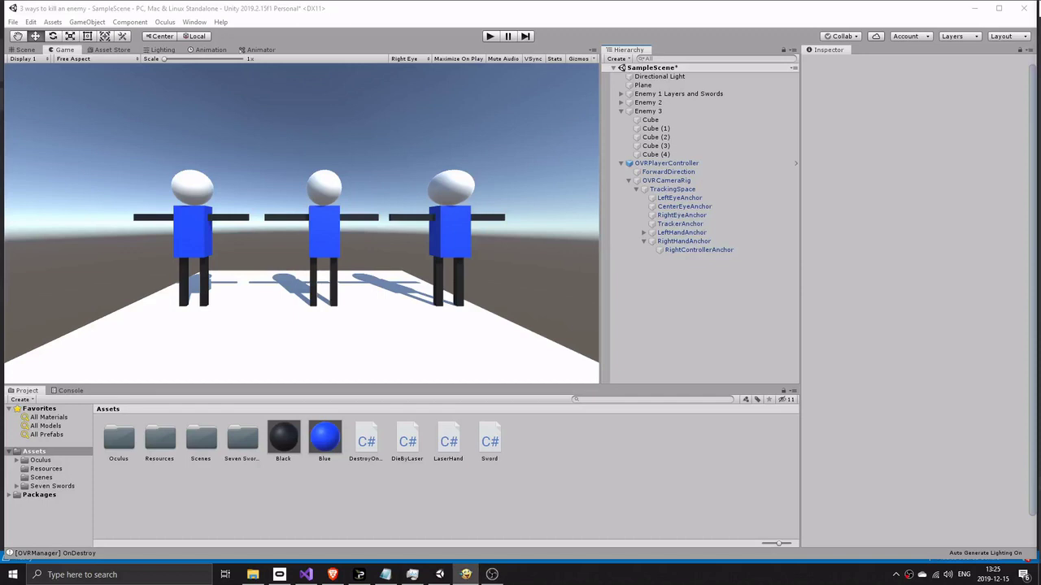
- Create an empty GameObject in the Hierarchy and rename it Line
right_click(658, 294)
mouse_move(690, 403)
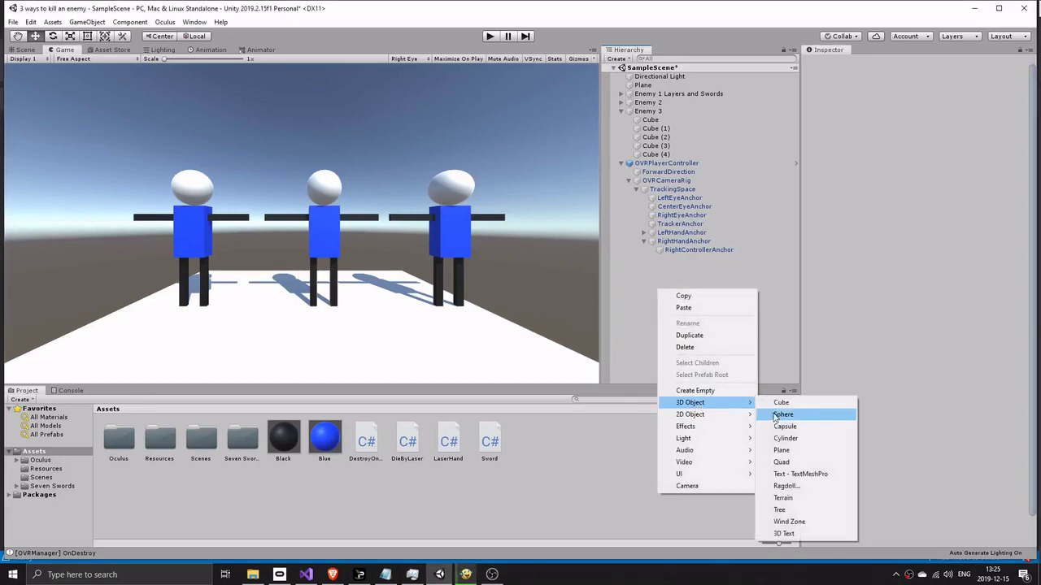
click(724, 392)
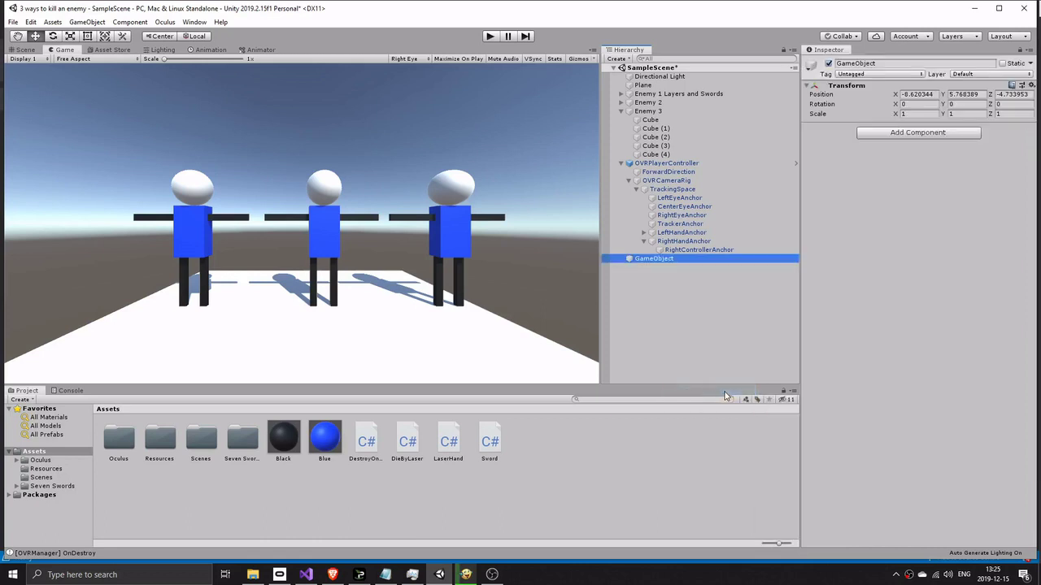
right_click(663, 259)
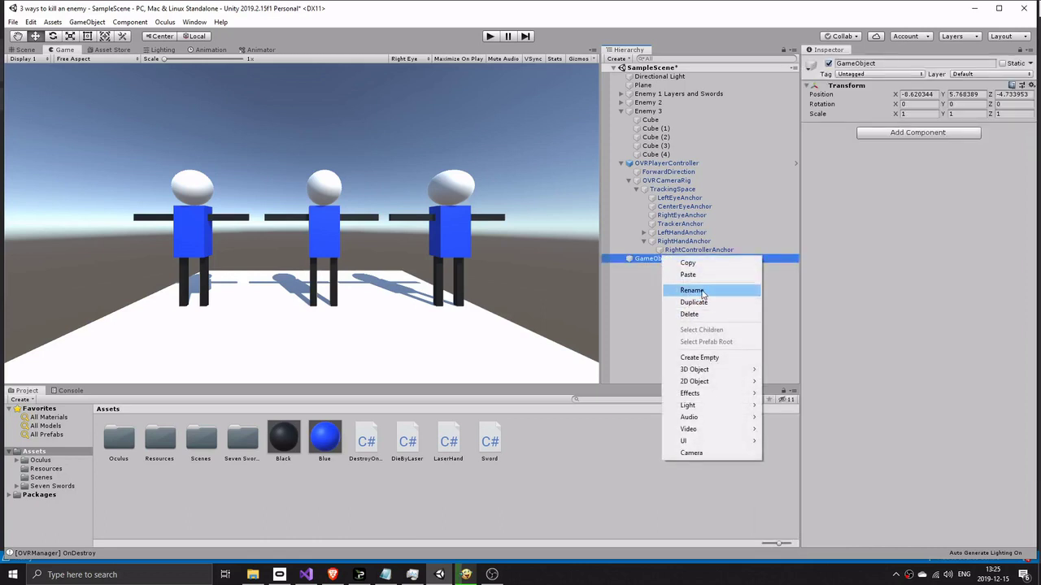
click(697, 289)
text(Line)
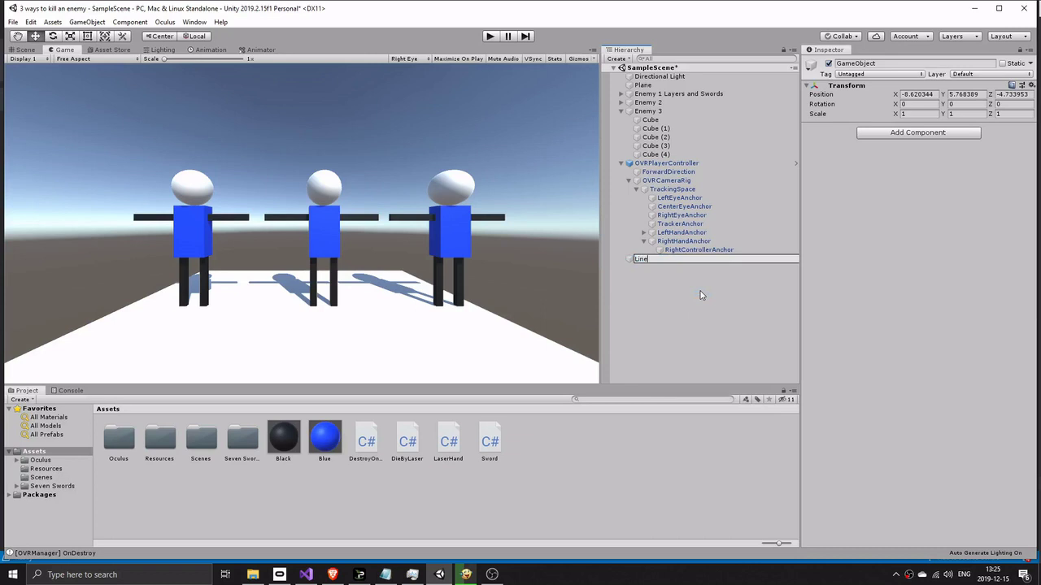
click(695, 301)
click(642, 258)
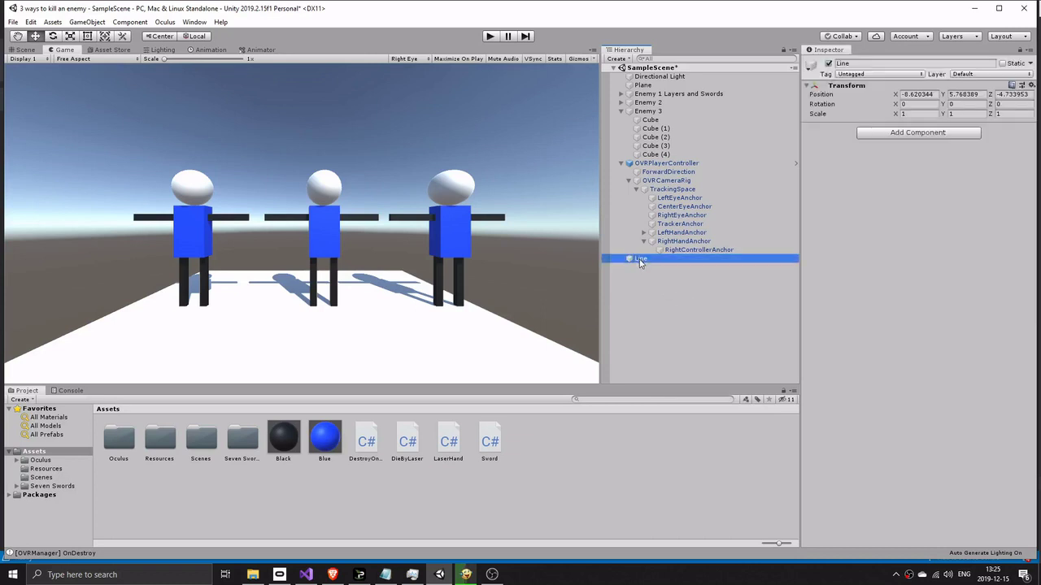
- Give Line a Line Renderer with width 0.01 and save it as a prefab in Assets
click(906, 132)
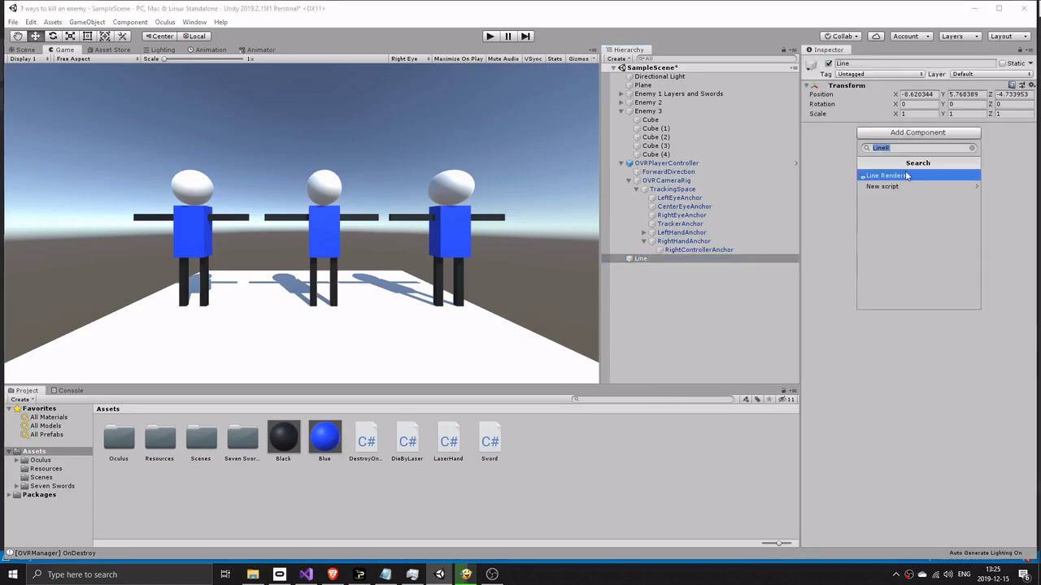
text(Line R)
click(908, 174)
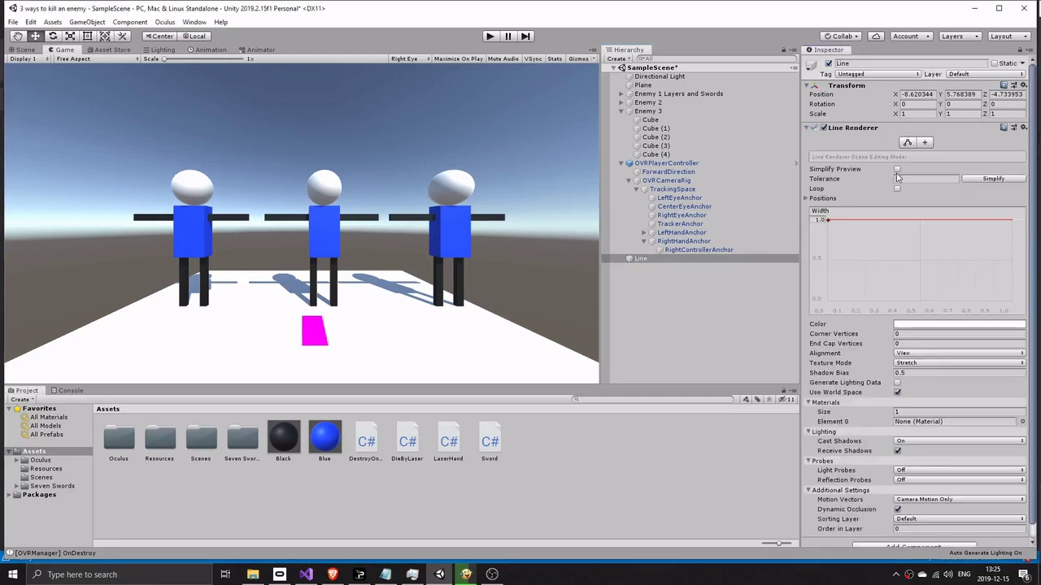
click(821, 219)
text(0.01)
key(Return)
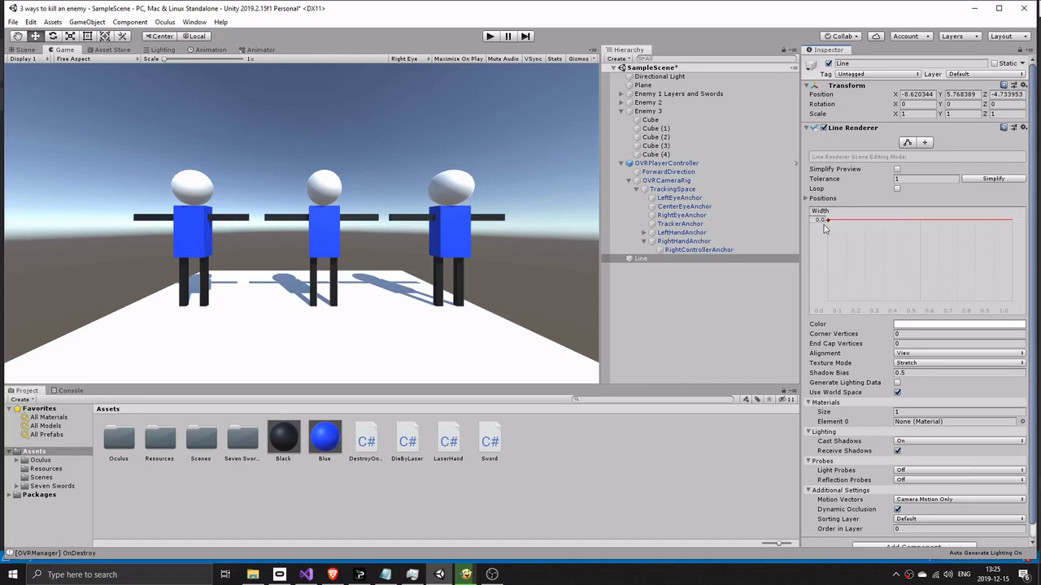
click(722, 306)
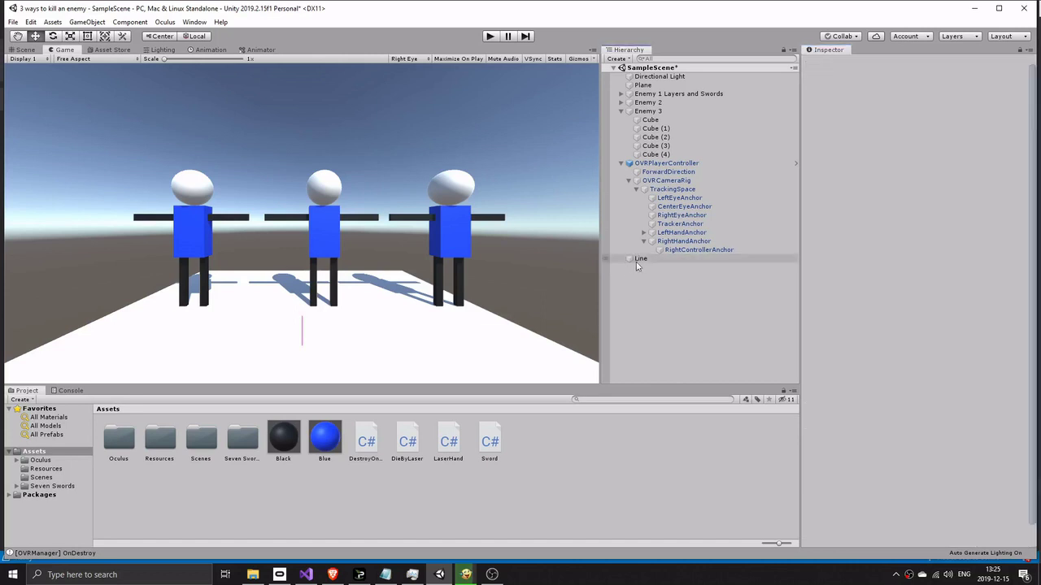
drag(636, 260, 569, 484)
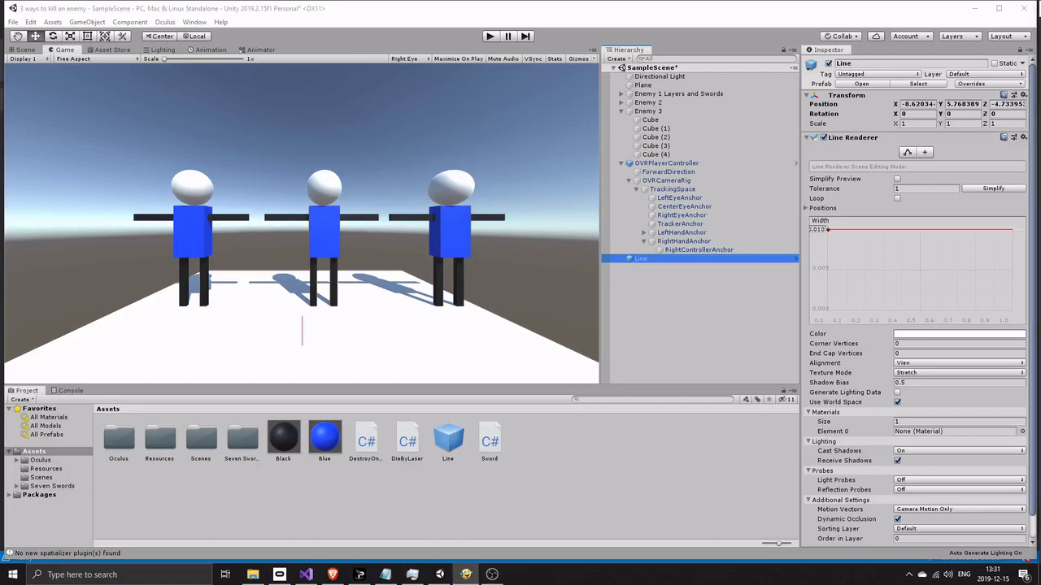
- Delete the Line object from the scene
click(687, 341)
click(643, 253)
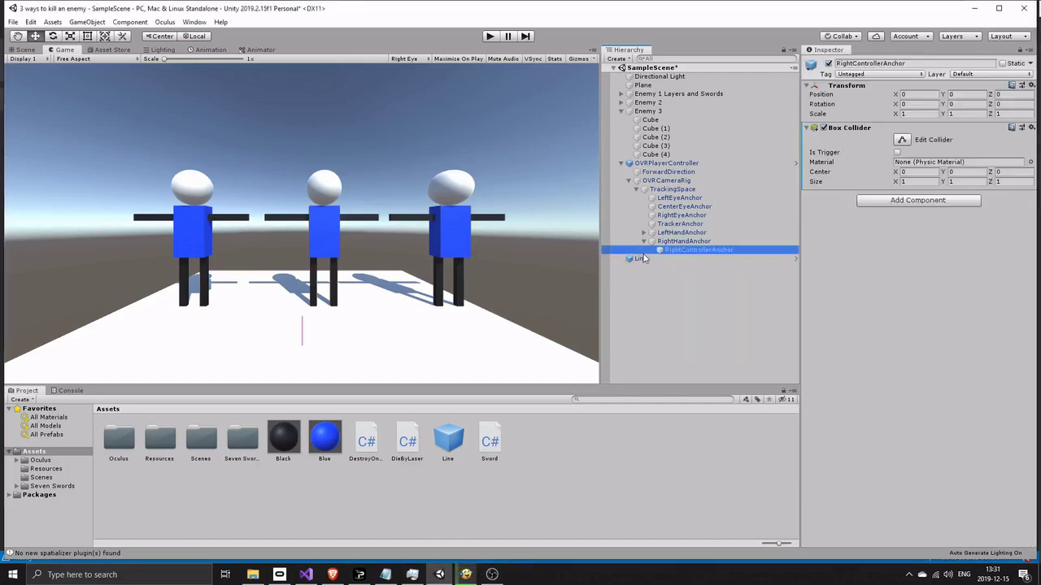
key(Delete)
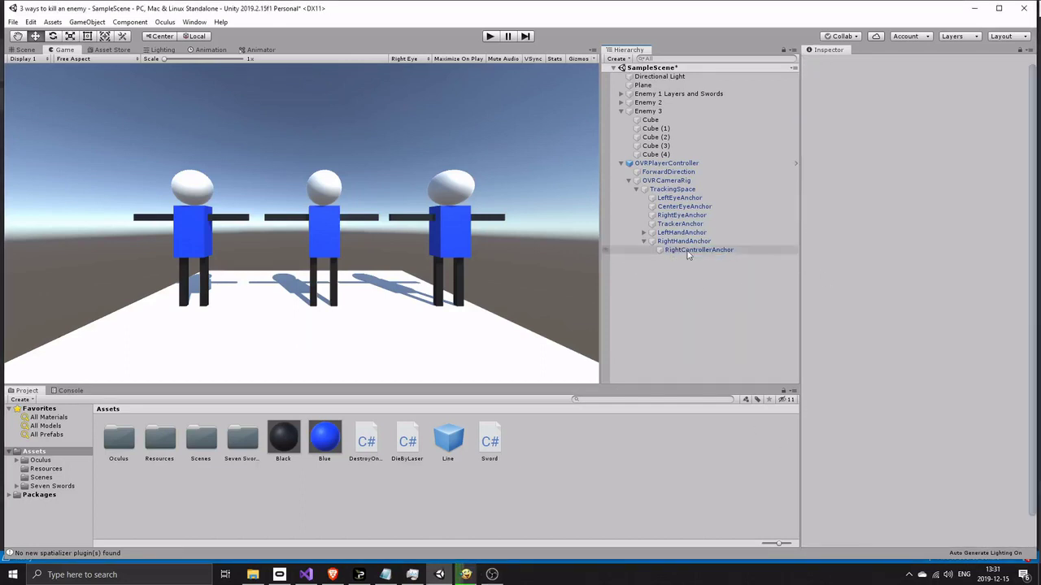
- Attach a new script named LaserHand to RightControllerAnchor
click(688, 252)
click(898, 202)
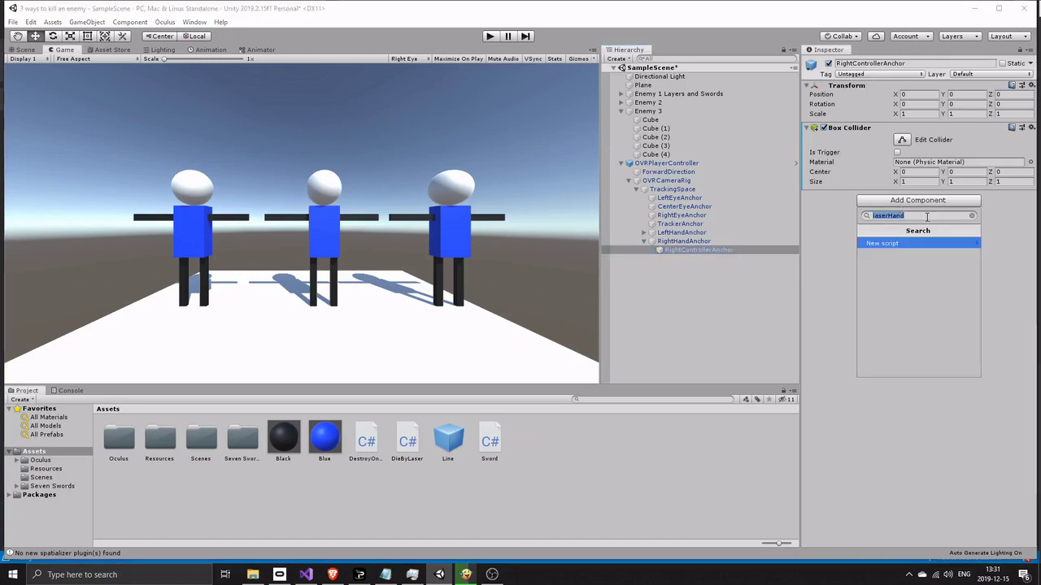
text(Las)
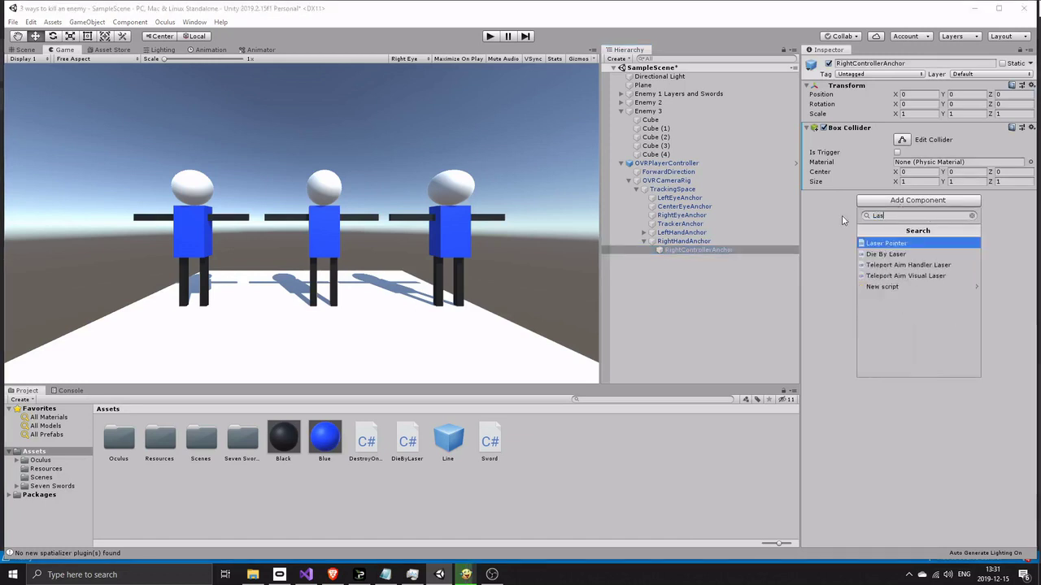
text(erHand)
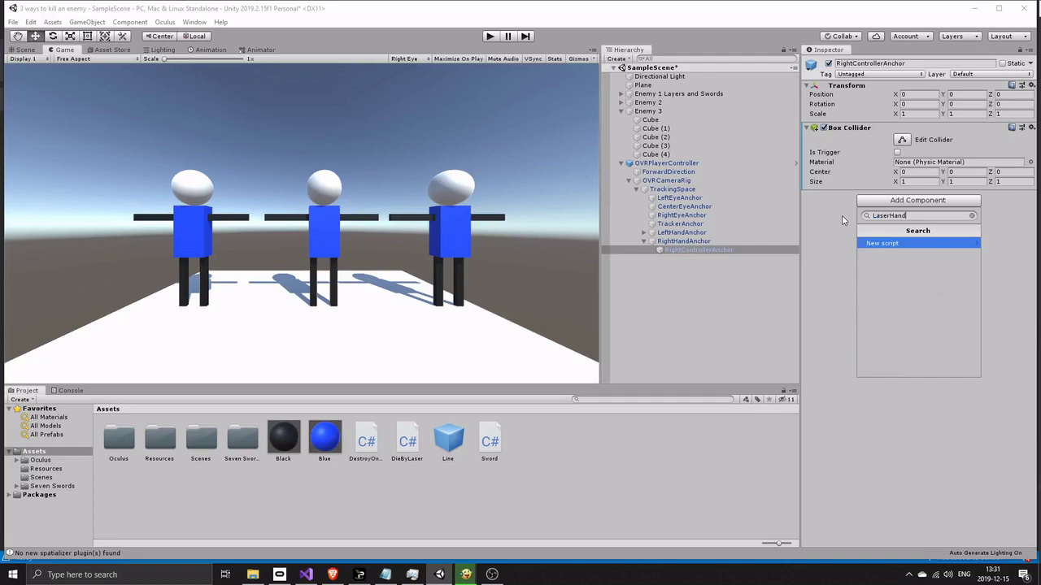
click(880, 246)
click(923, 367)
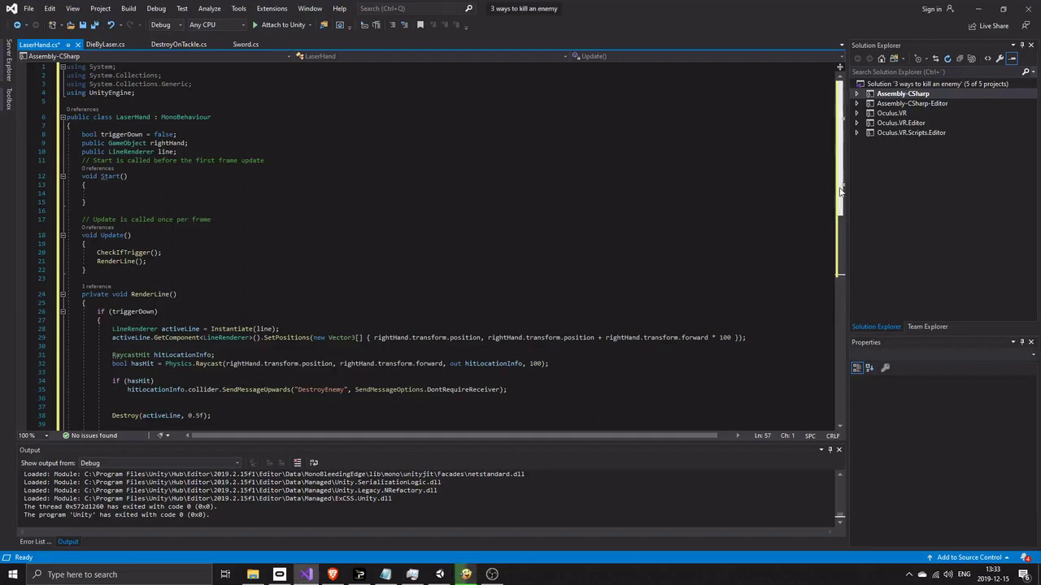
- Scroll through LaserHand.cs in Visual Studio, then Alt+Tab back to Unity
drag(841, 192, 826, 266)
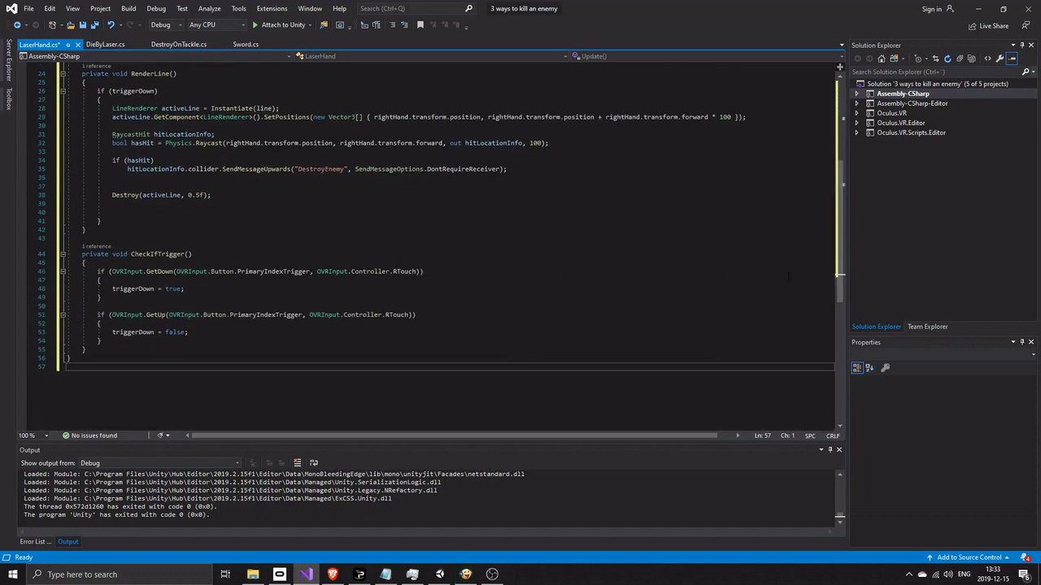
key(alt+Tab)
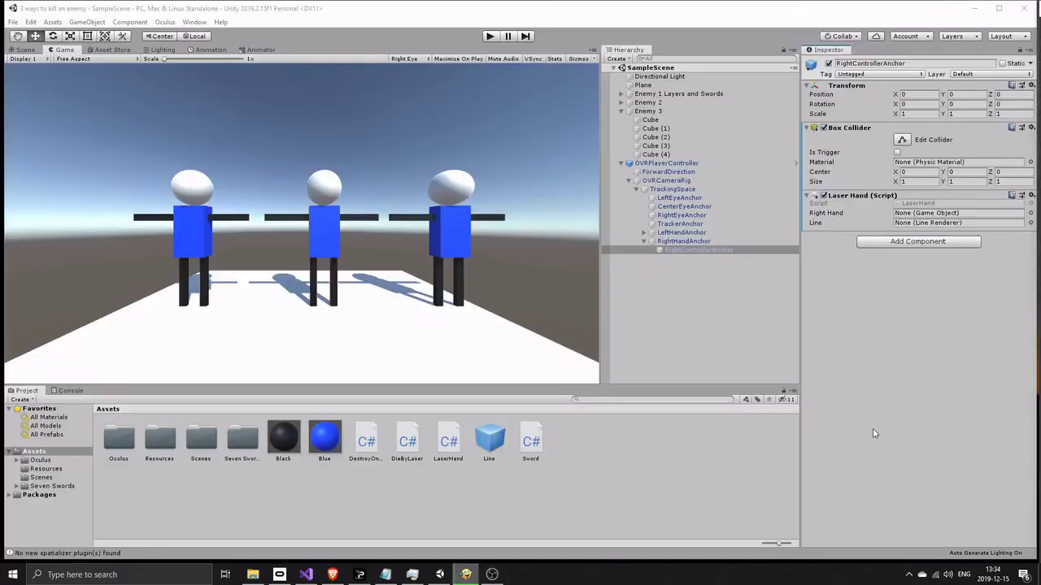
click(687, 299)
click(686, 251)
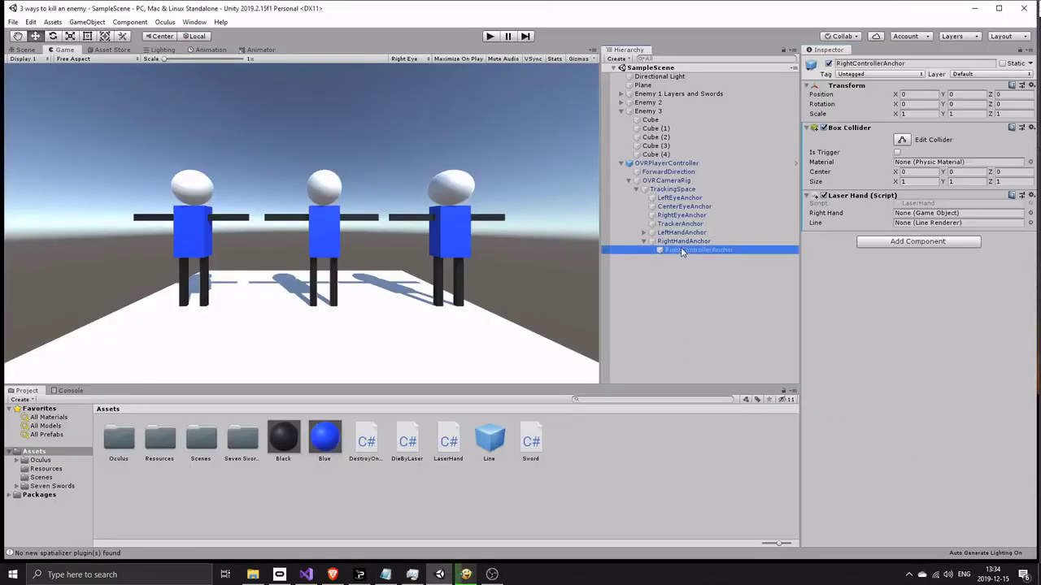